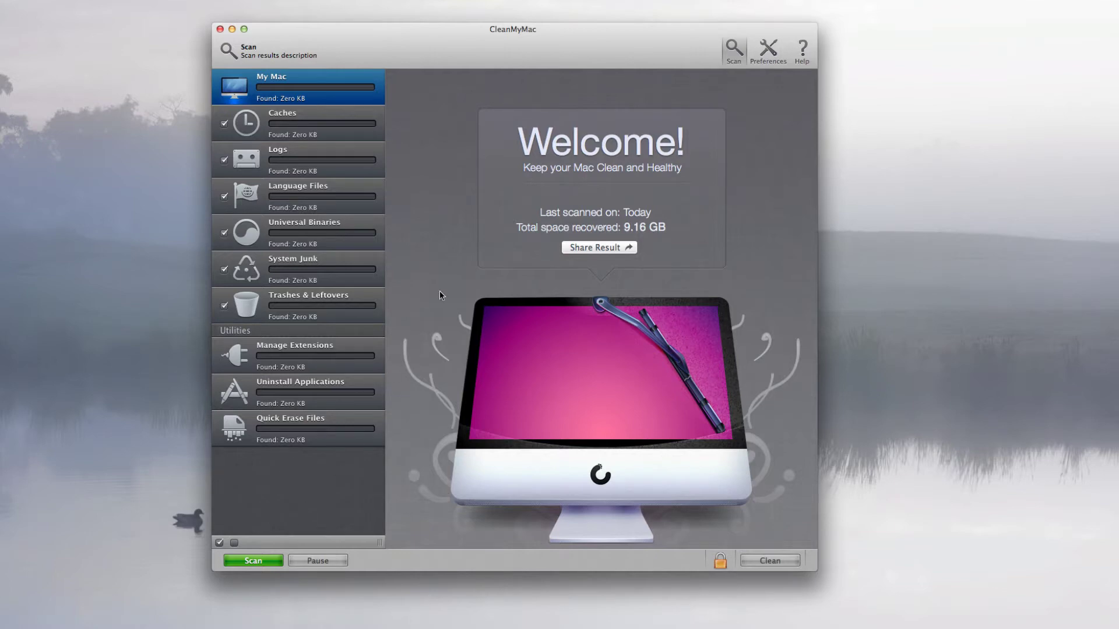
Open Preferences and look over the General and Automatic cleanup settings
left_click_drag(530, 51, 537, 49)
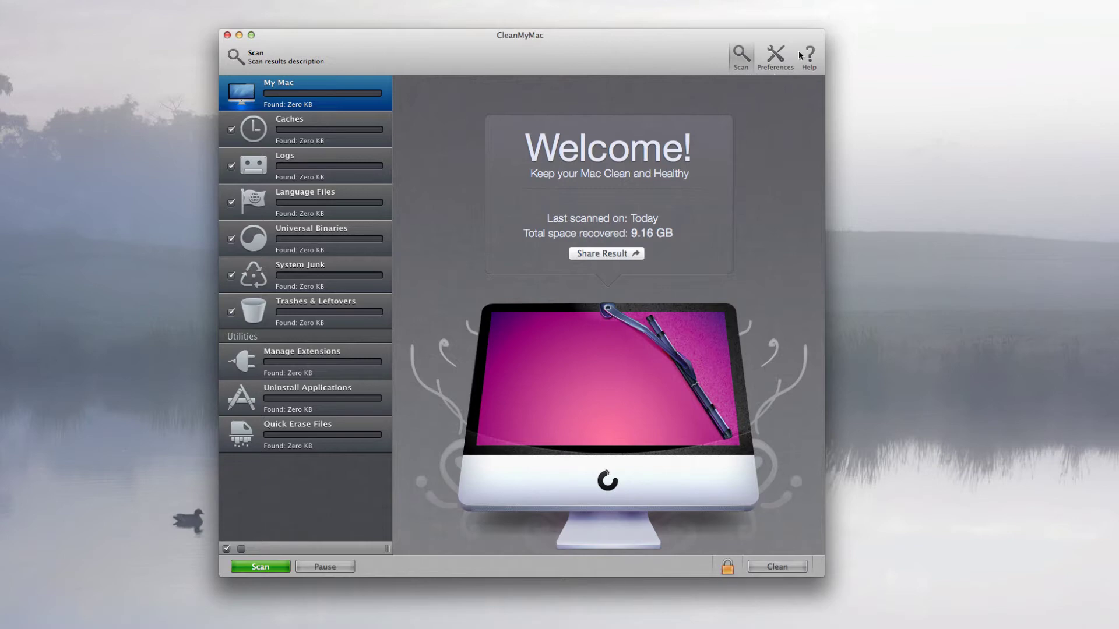
left_click(779, 59)
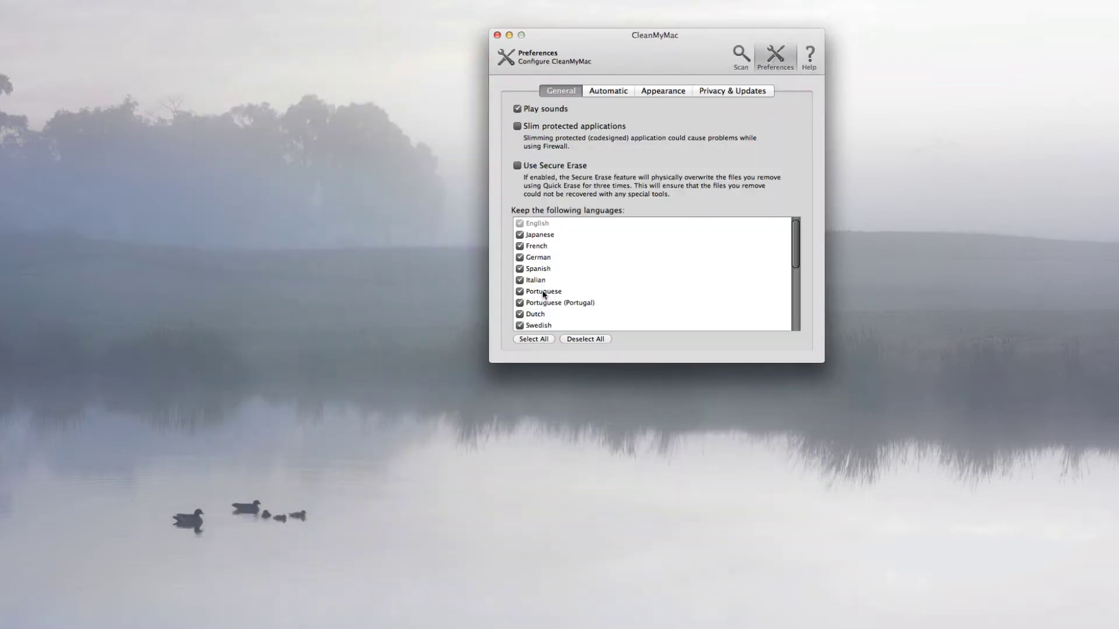
scroll(543, 294, "down", 3)
scroll(559, 291, "up", 3)
left_click(606, 93)
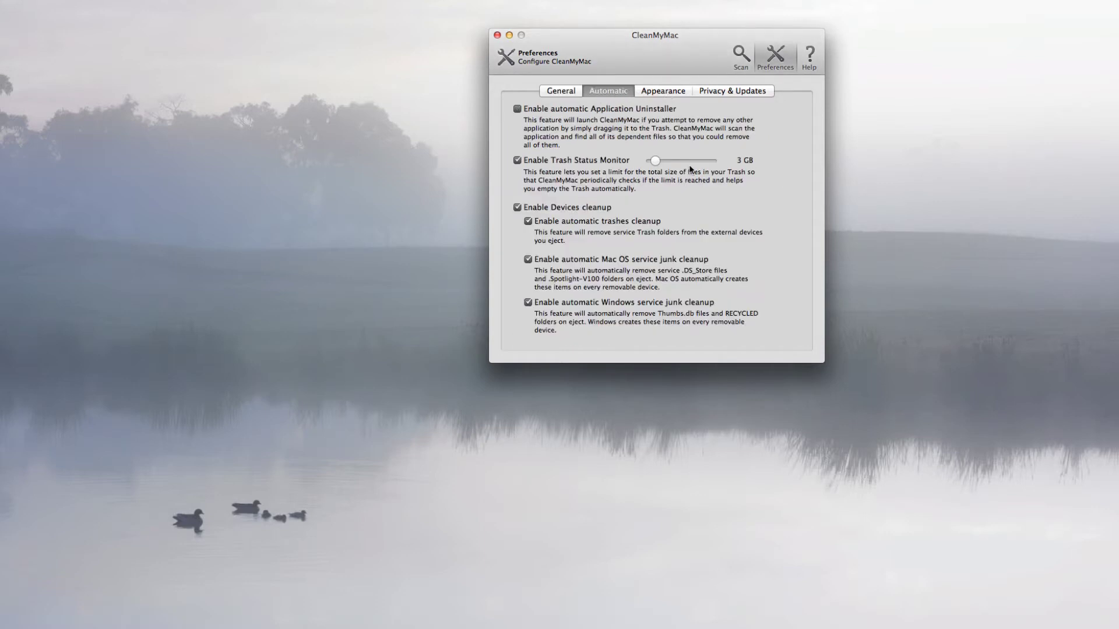
Try the Marble colour theme, then switch back to Titanium
left_click(684, 91)
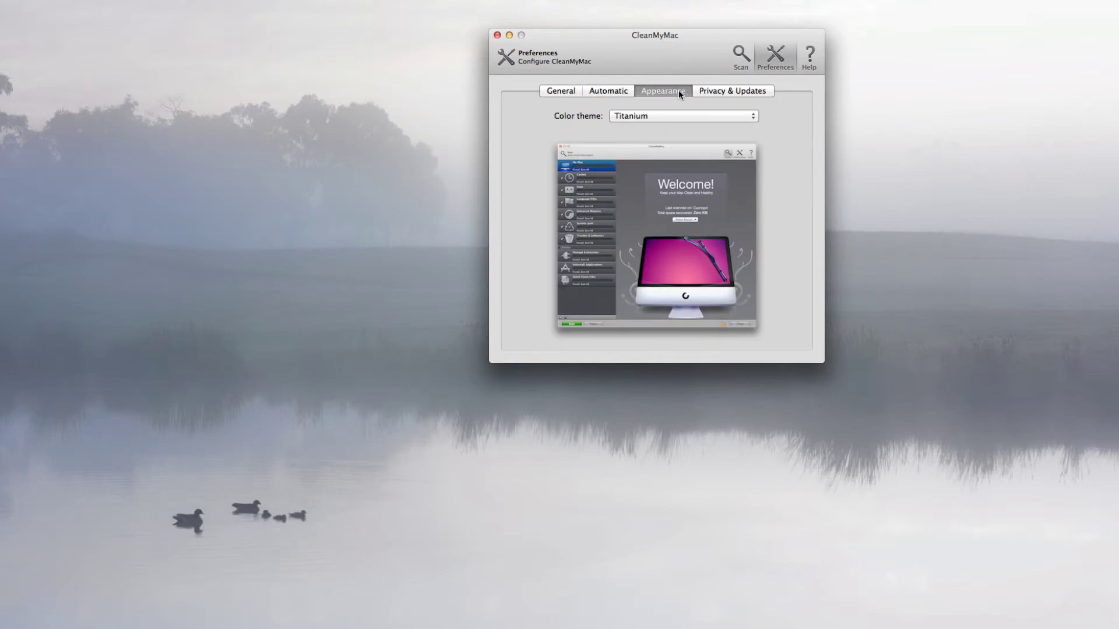
left_click(675, 114)
left_click(676, 105)
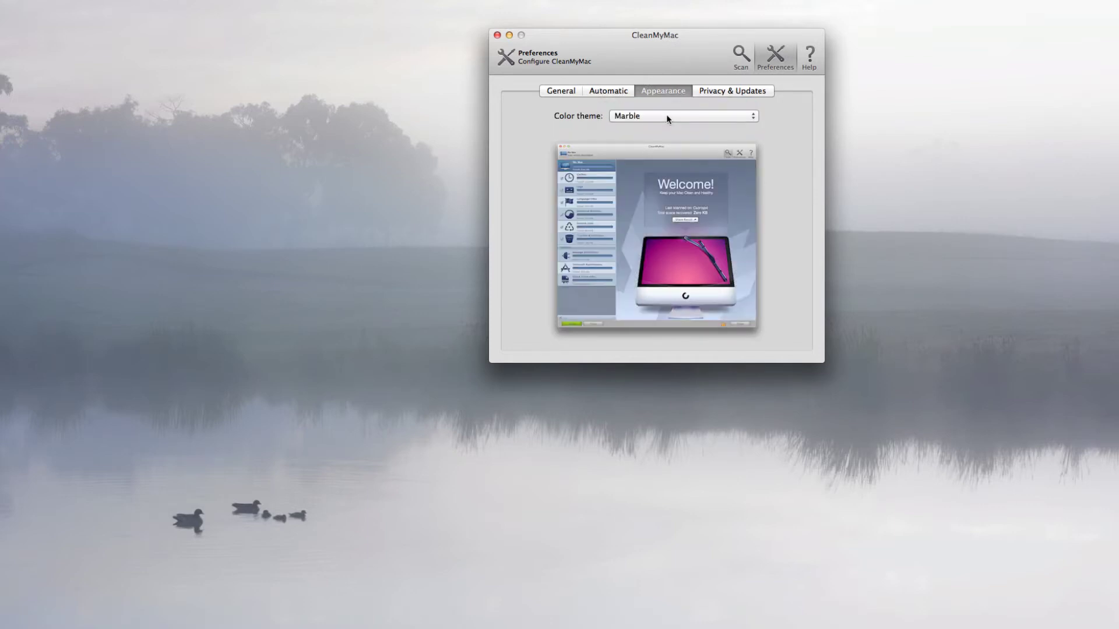
left_click(667, 116)
left_click(665, 127)
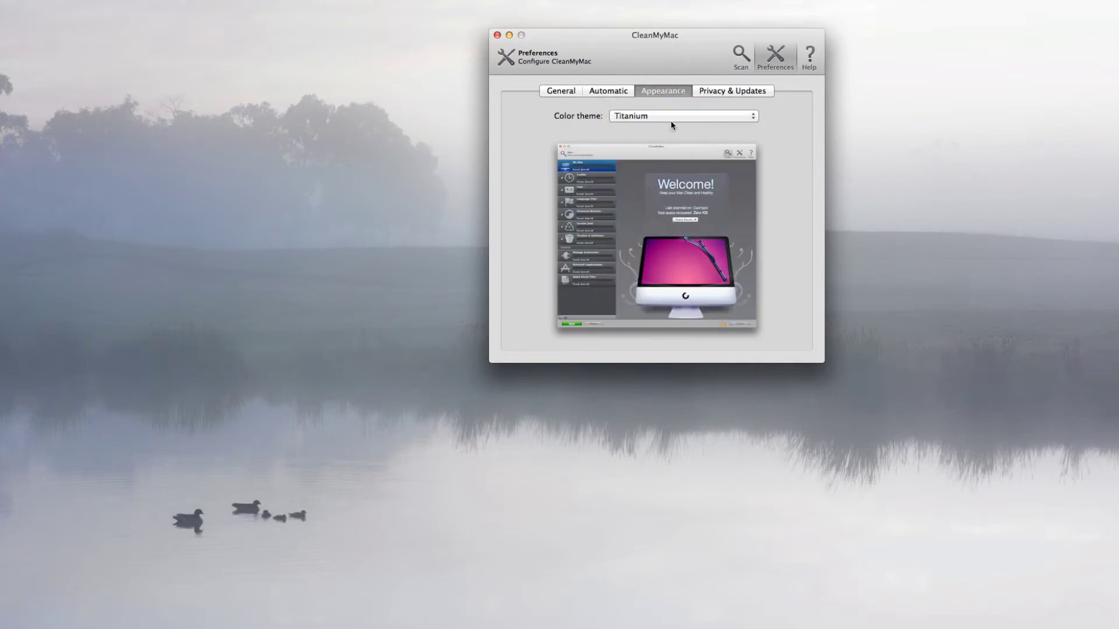
Confirm the Titanium theme is kept and finish on the Privacy & Updates settings
left_click(712, 93)
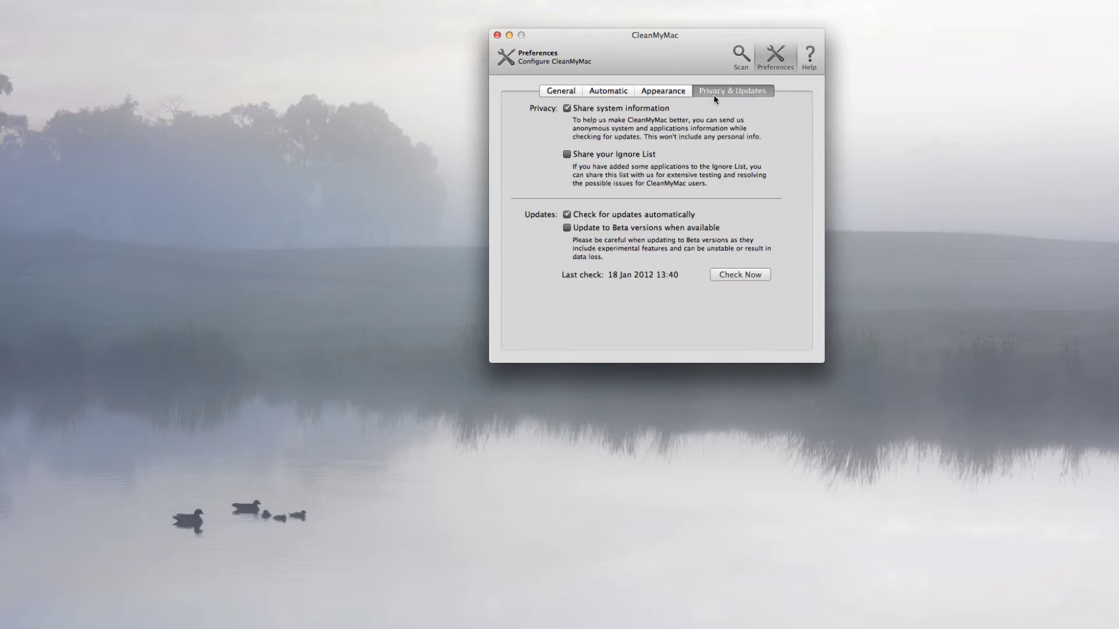
left_click(663, 90)
left_click(659, 116)
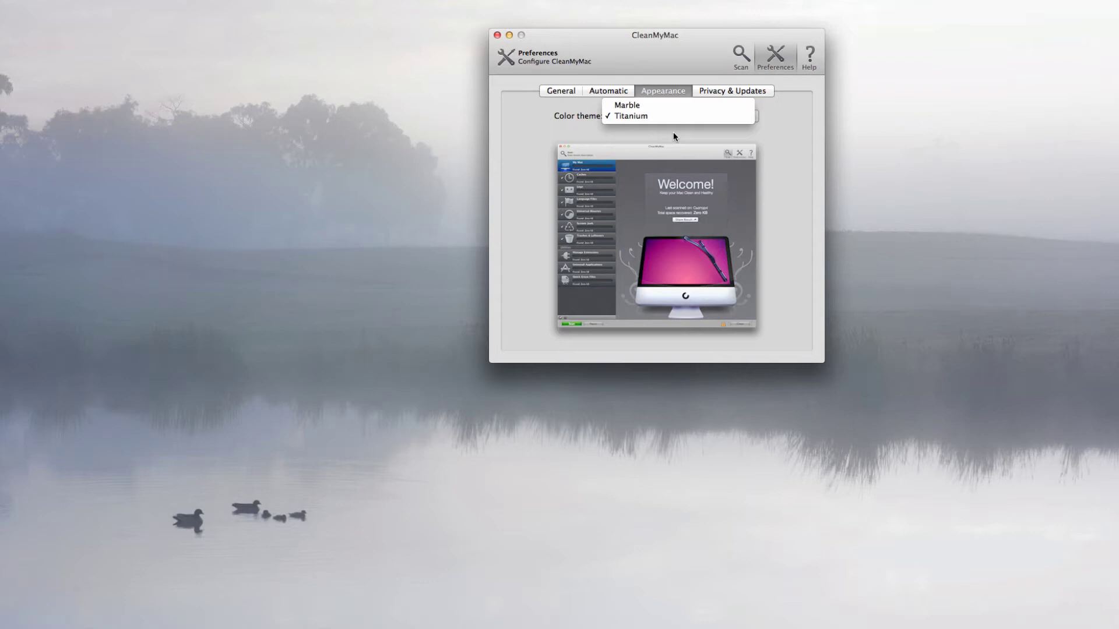
left_click(673, 132)
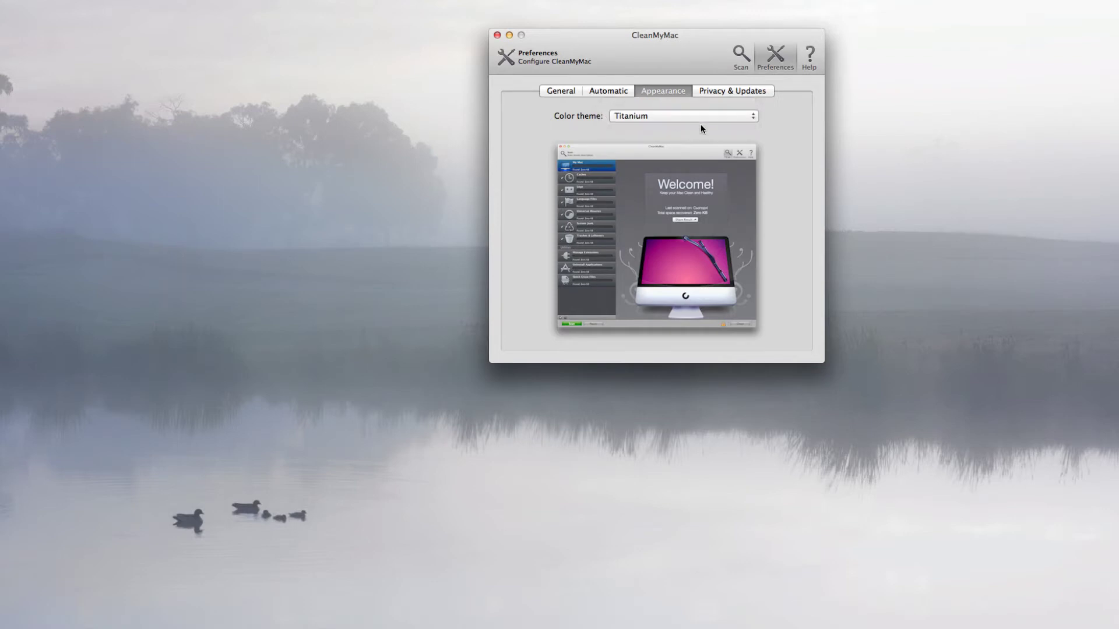
left_click(732, 90)
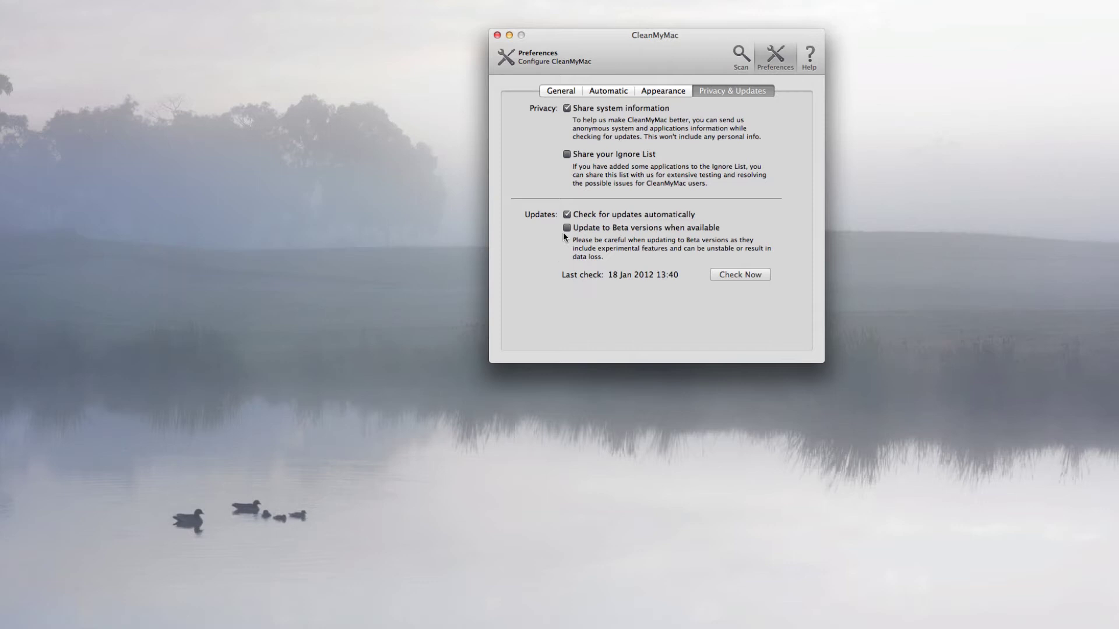
Go from the Scan screen to the Help and support page, then back to Scan's Welcome view
left_click(741, 56)
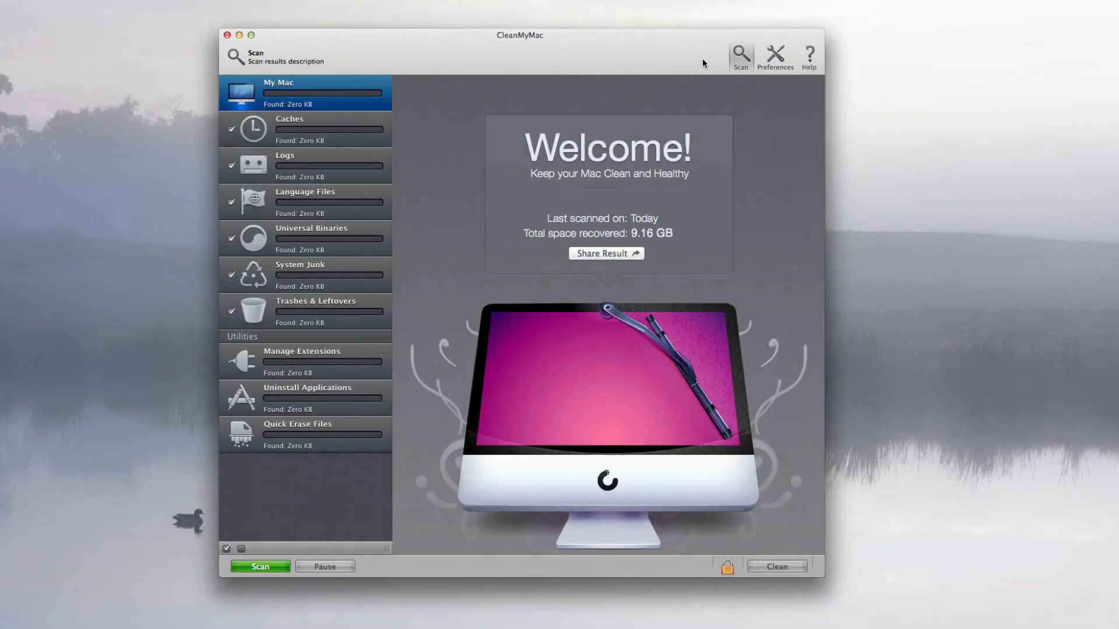
left_click(806, 54)
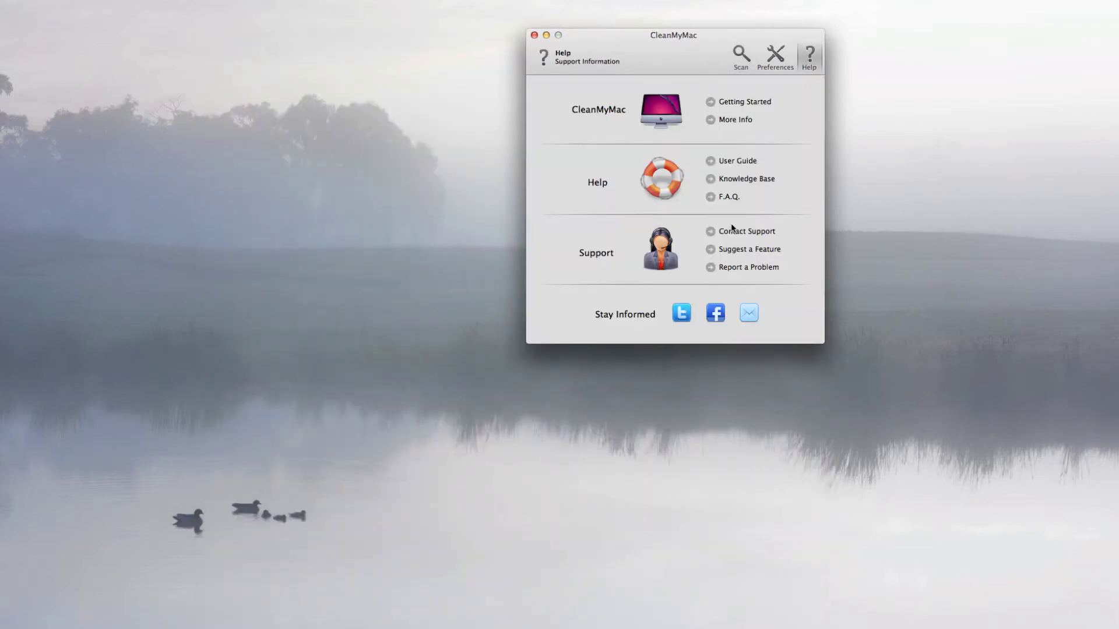
left_click(743, 54)
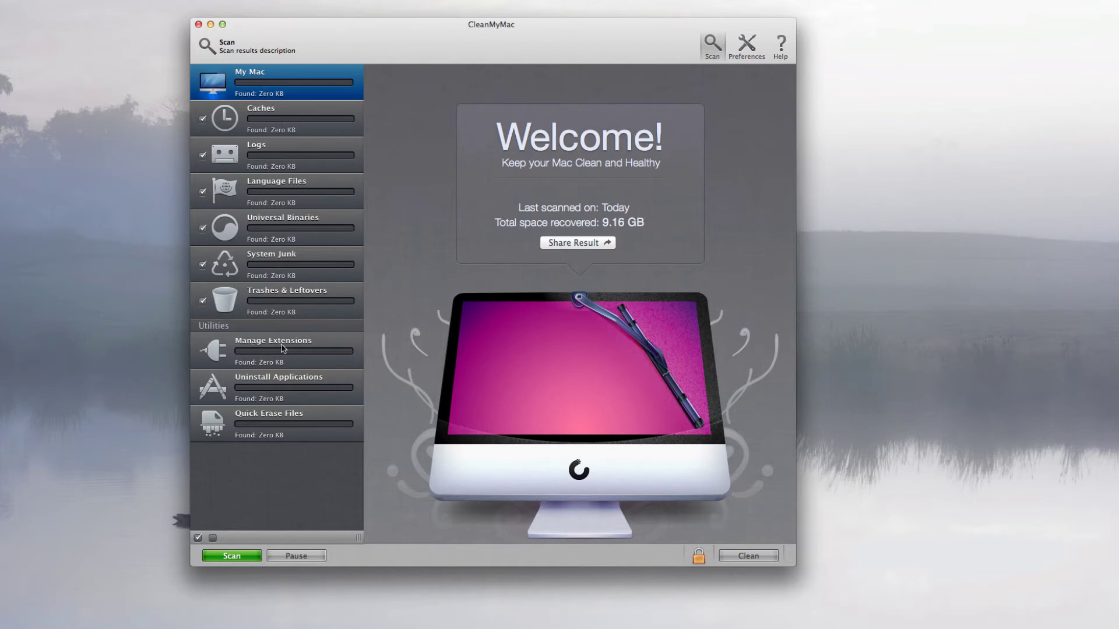
Go through Manage Extensions to reach the Uninstall Applications utility
left_click(262, 359)
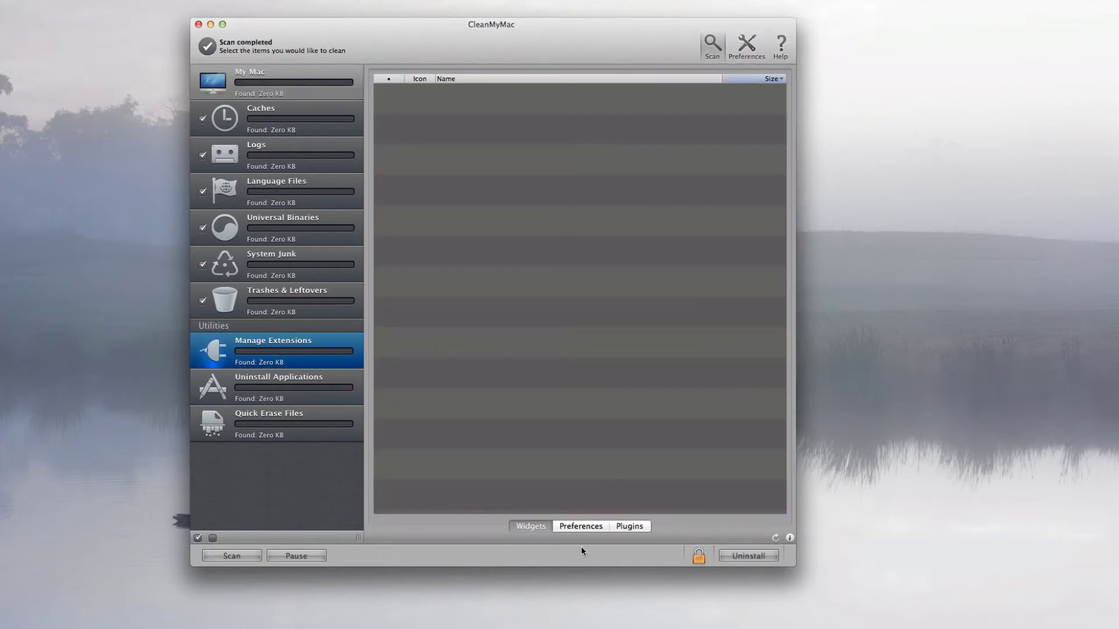
left_click(269, 383)
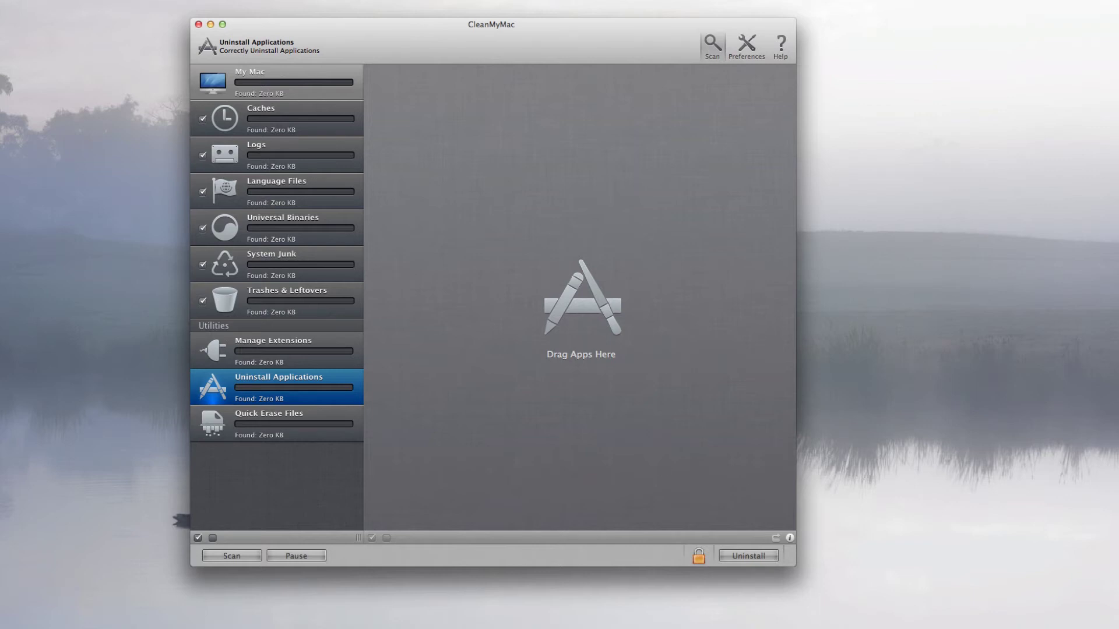
Nudge the window slightly and switch to the Quick Erase Files utility
left_click_drag(587, 22, 586, 23)
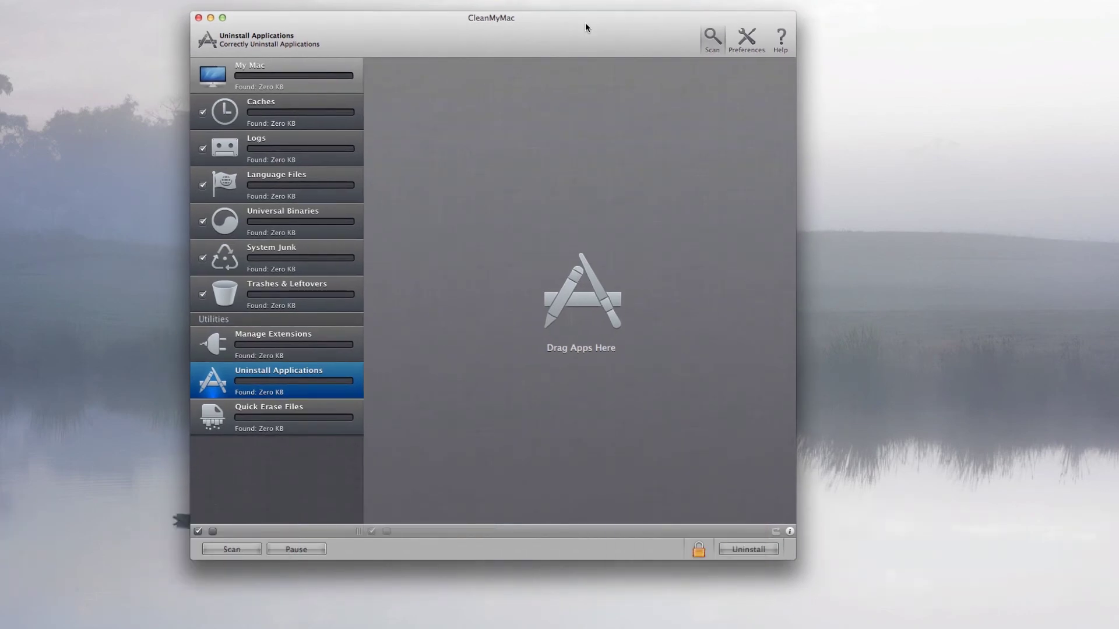
left_click(341, 416)
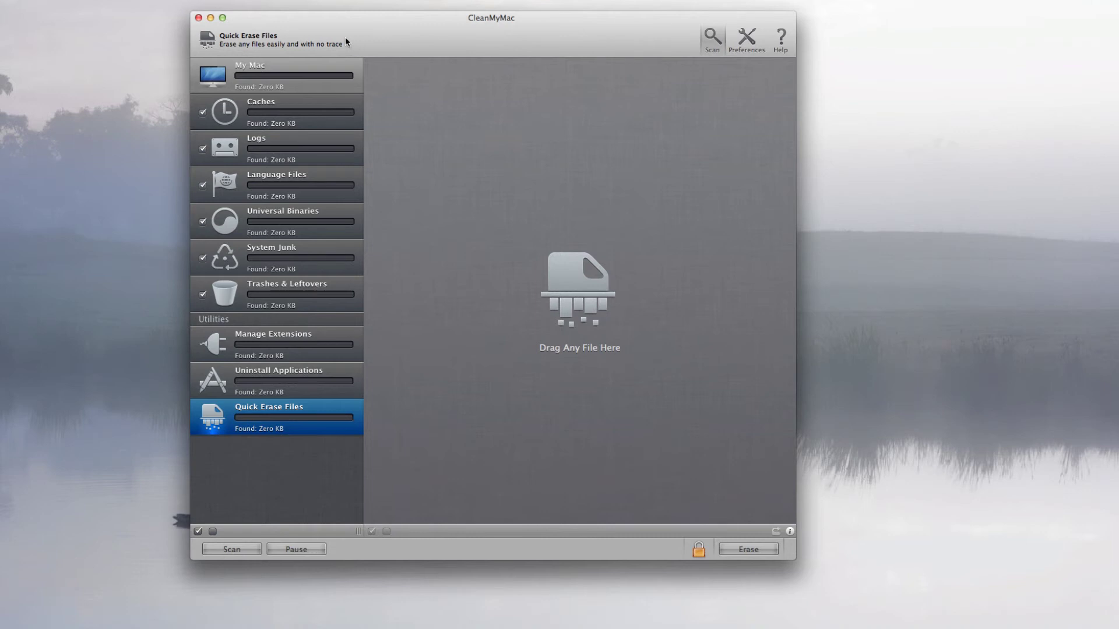
On My Mac, untick and re-tick Logs and Language Files, keep Caches ticked, then return to My Mac
left_click(275, 81)
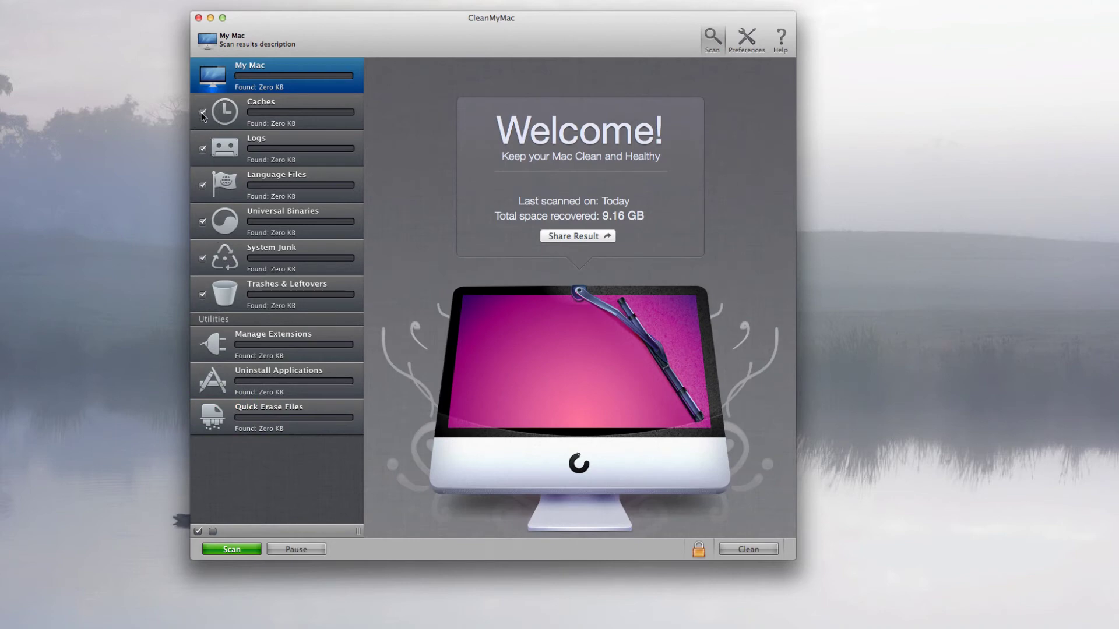
left_click(202, 149)
left_click(203, 185)
left_click(205, 186)
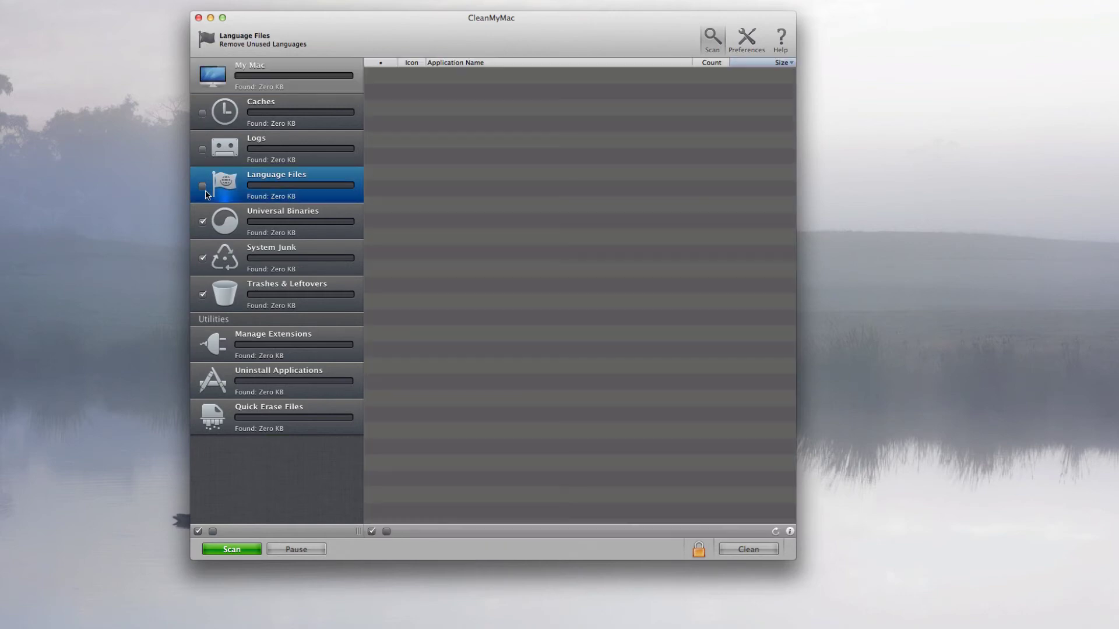
left_click(203, 151)
left_click(202, 113)
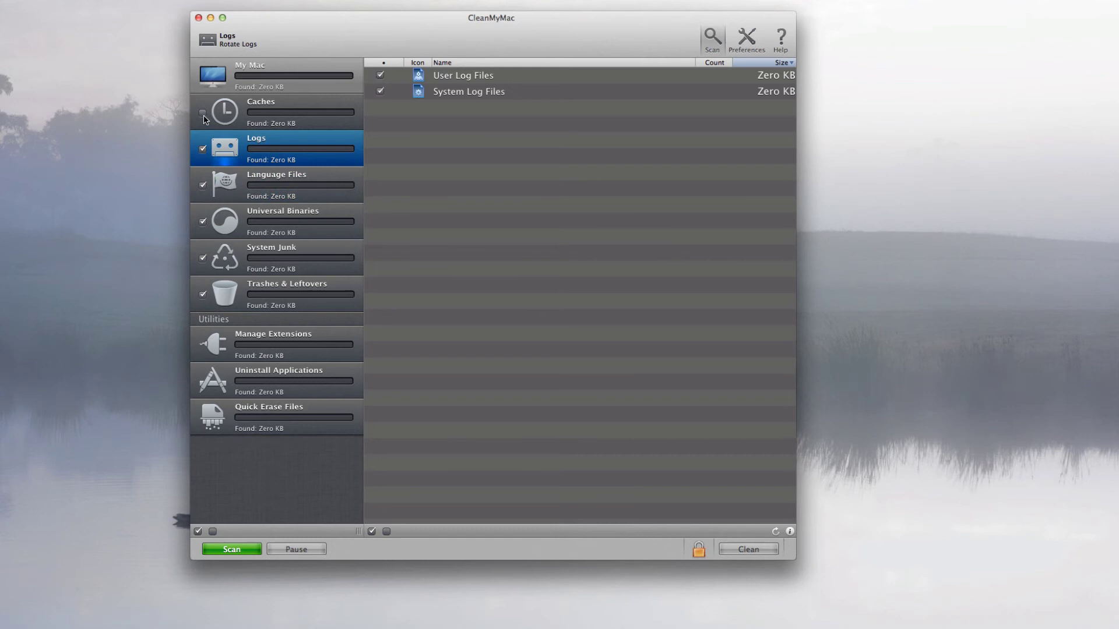
left_click(247, 76)
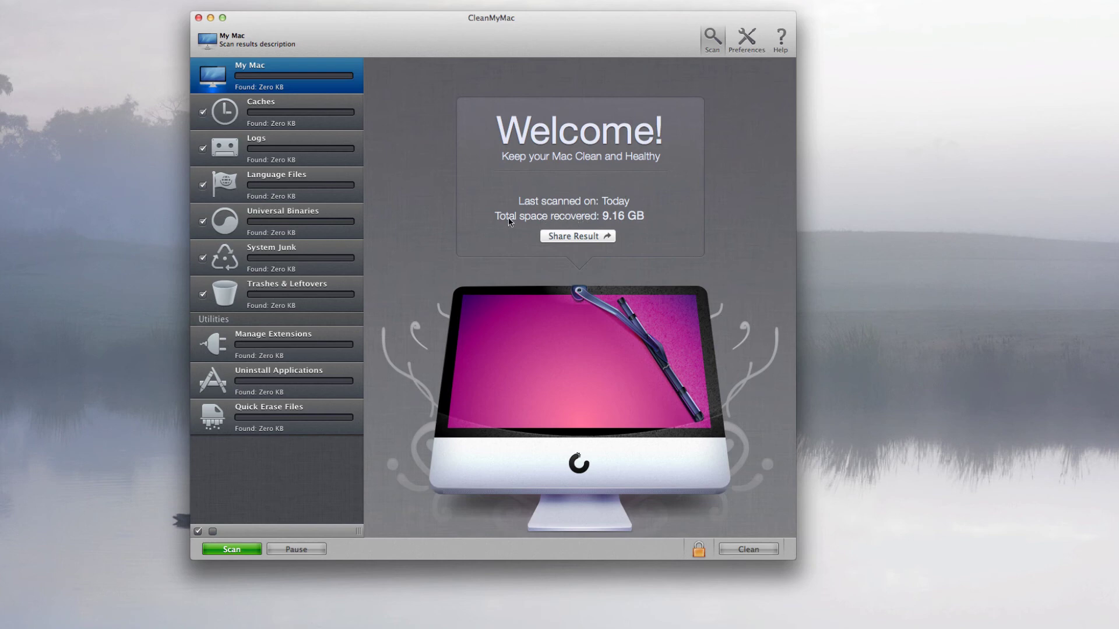
left_click(603, 237)
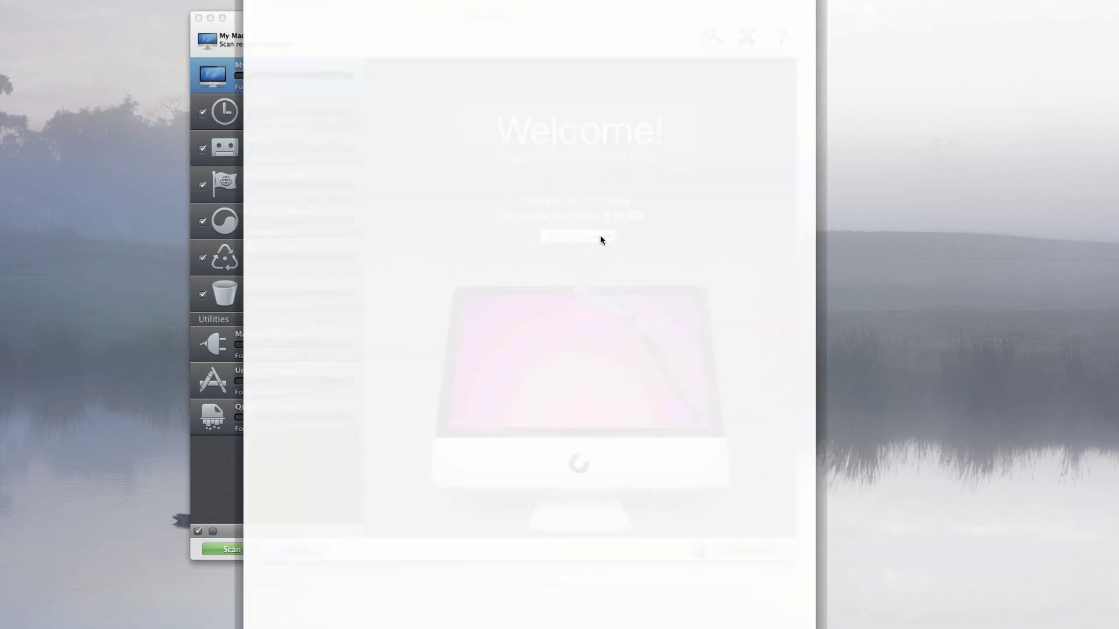